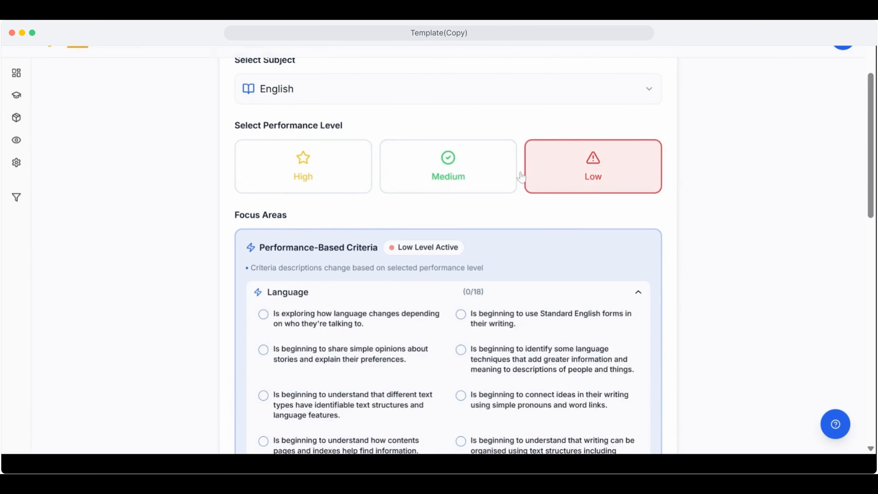
Set English performance to Medium and select the Language criteria on changing language for different audiences and connecting ideas with joining words
{"action": "left_click", "coordinate": [451, 175]}
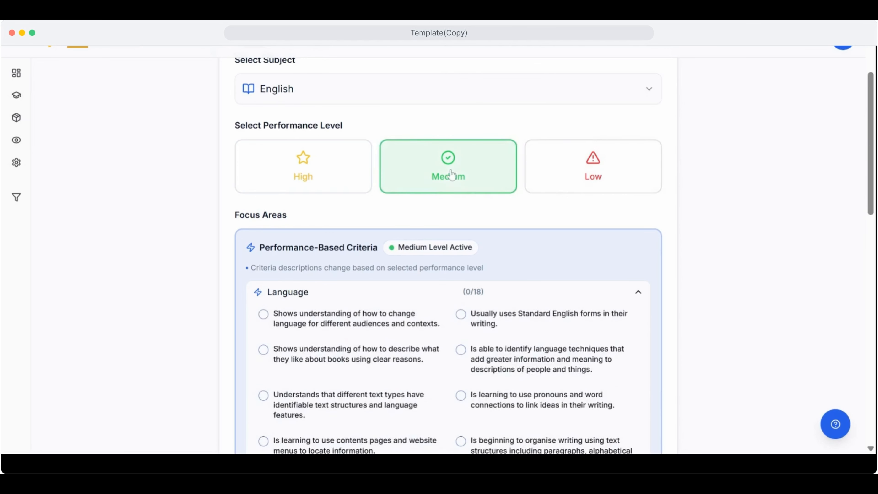
{"action": "left_click", "coordinate": [264, 314]}
{"action": "scroll", "coordinate": [349, 350], "scroll_direction": "down", "scroll_amount": 5}
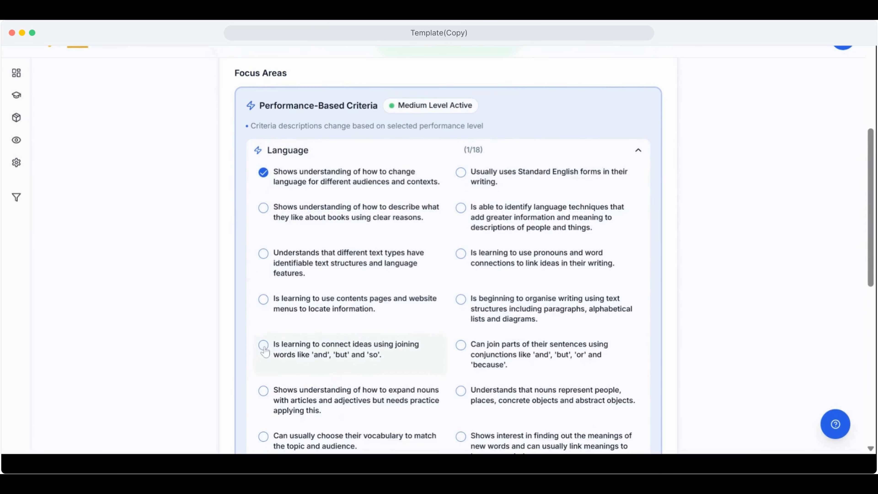
{"action": "left_click", "coordinate": [264, 345]}
{"action": "scroll", "coordinate": [265, 351], "scroll_direction": "down", "scroll_amount": 8}
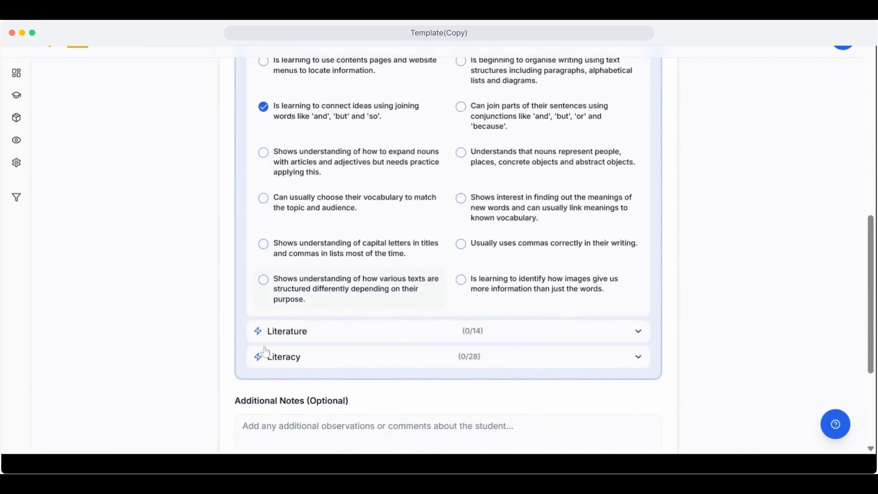
Under Literature, select the criterion on understanding how language creates different characters and settings when comparing texts
{"action": "left_click", "coordinate": [281, 333]}
{"action": "scroll", "coordinate": [283, 335], "scroll_direction": "down", "scroll_amount": 4}
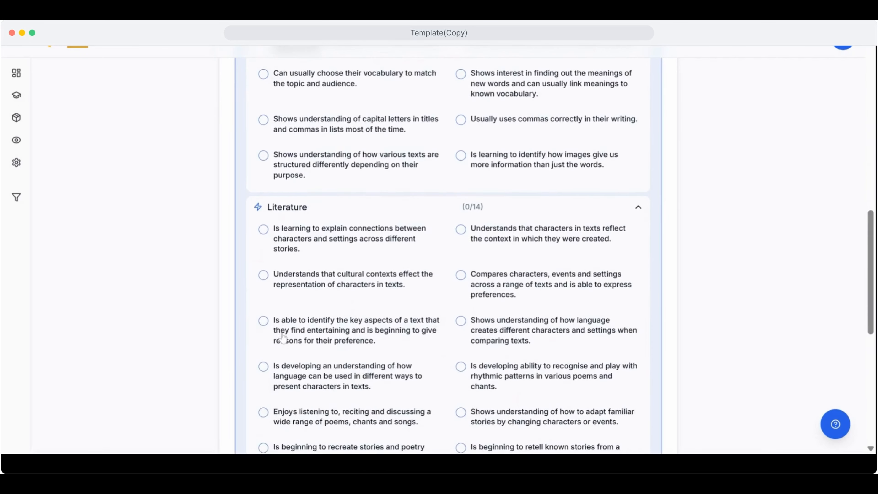
{"action": "left_click", "coordinate": [461, 323]}
{"action": "scroll", "coordinate": [461, 327], "scroll_direction": "down", "scroll_amount": 5}
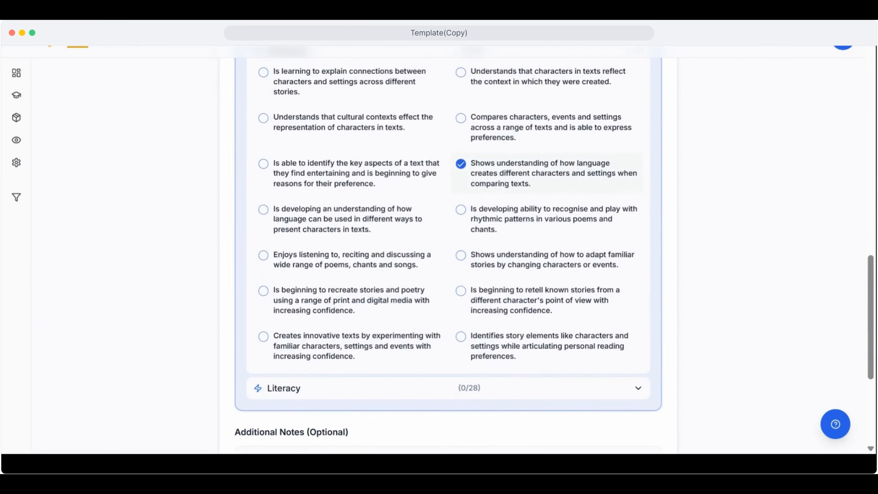
Switch the report subject to Mathematics and set its performance level to High
{"action": "scroll", "coordinate": [448, 248], "scroll_direction": "up", "scroll_amount": 18}
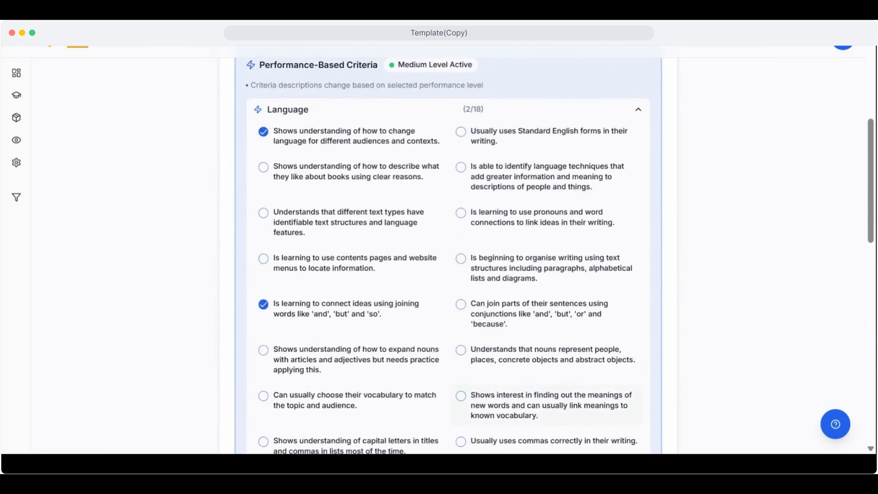
{"action": "scroll", "coordinate": [329, 108], "scroll_direction": "up", "scroll_amount": 6}
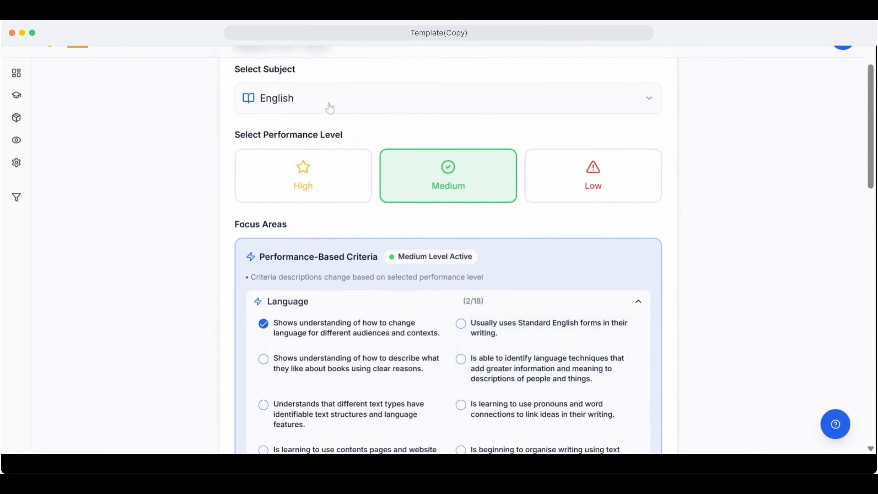
{"action": "left_click", "coordinate": [329, 104]}
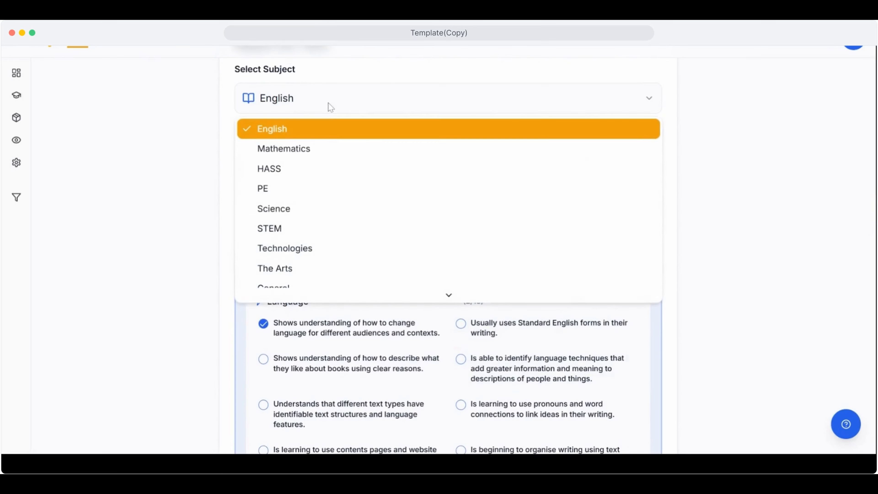
{"action": "left_click", "coordinate": [292, 151]}
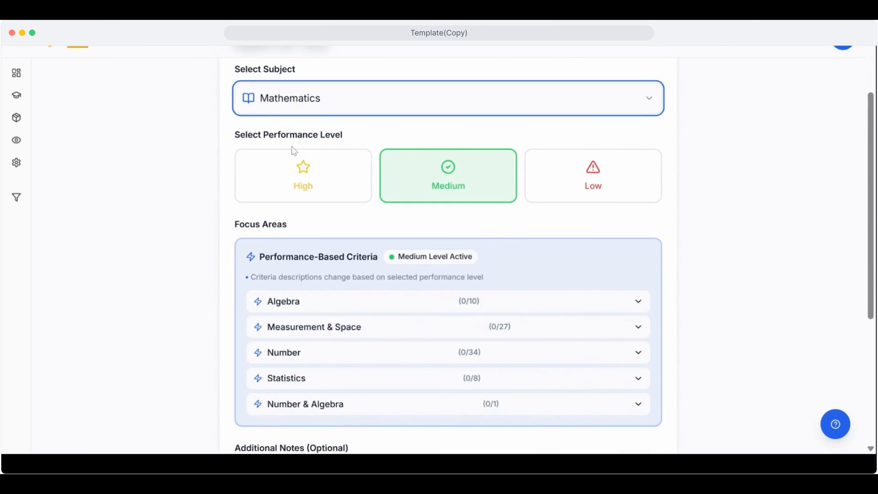
{"action": "left_click", "coordinate": [295, 166]}
Select the third-row Algebra criterion on identifying missing numbers in a sequence and the Number & Algebra criterion on multiplication facts for twos
{"action": "left_click", "coordinate": [294, 306]}
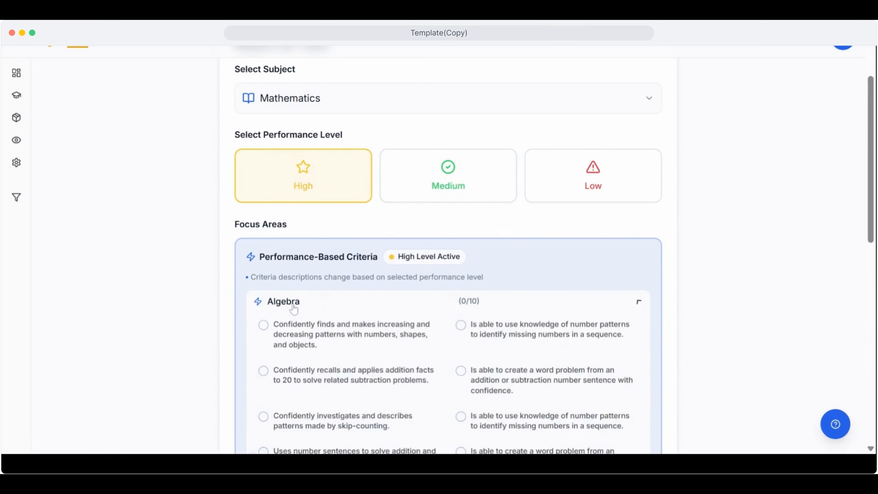
{"action": "scroll", "coordinate": [294, 307], "scroll_direction": "down", "scroll_amount": 5}
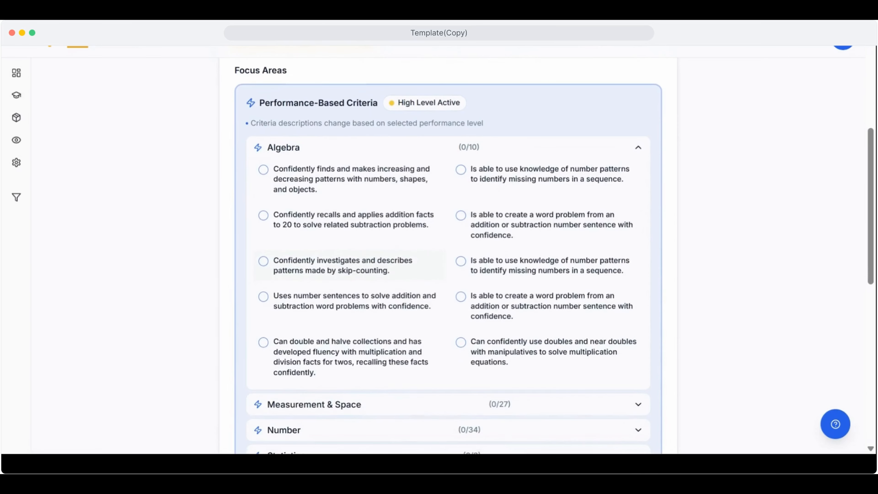
{"action": "left_click", "coordinate": [461, 261]}
{"action": "scroll", "coordinate": [463, 265], "scroll_direction": "down", "scroll_amount": 4}
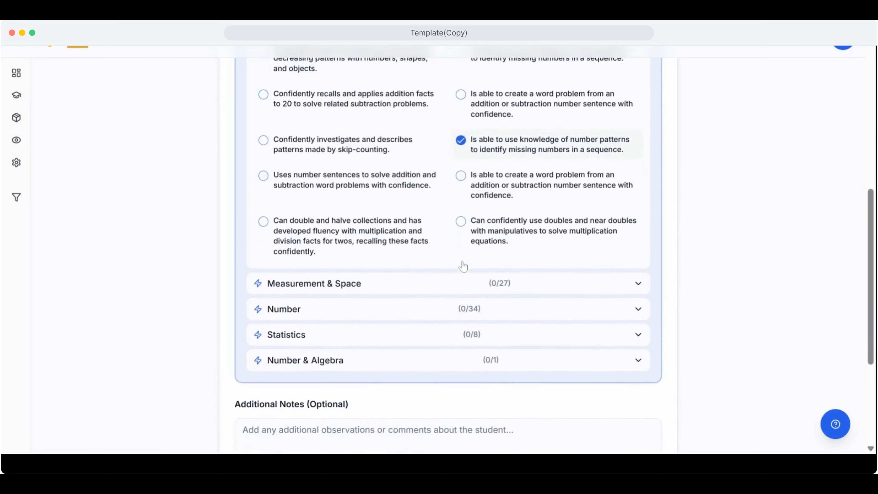
{"action": "left_click", "coordinate": [420, 332]}
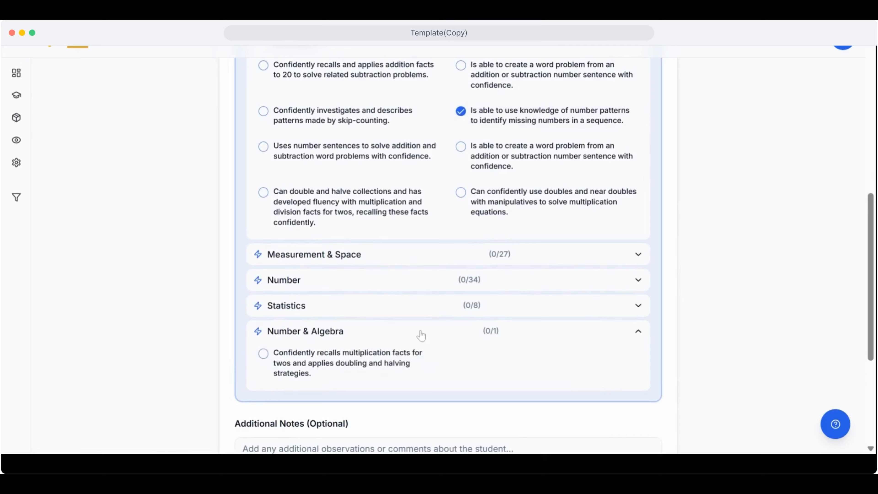
{"action": "left_click", "coordinate": [352, 360]}
Switch the subject to General and select "Kind, considerate, understanding, caring" as a strength under Traits
{"action": "scroll", "coordinate": [353, 360], "scroll_direction": "up", "scroll_amount": 10}
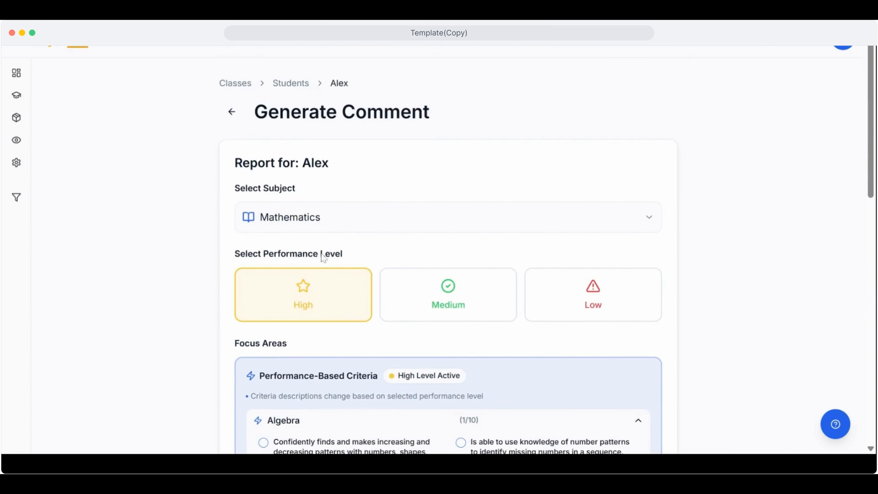
{"action": "left_click", "coordinate": [306, 224]}
{"action": "scroll", "coordinate": [299, 362], "scroll_direction": "down", "scroll_amount": 2}
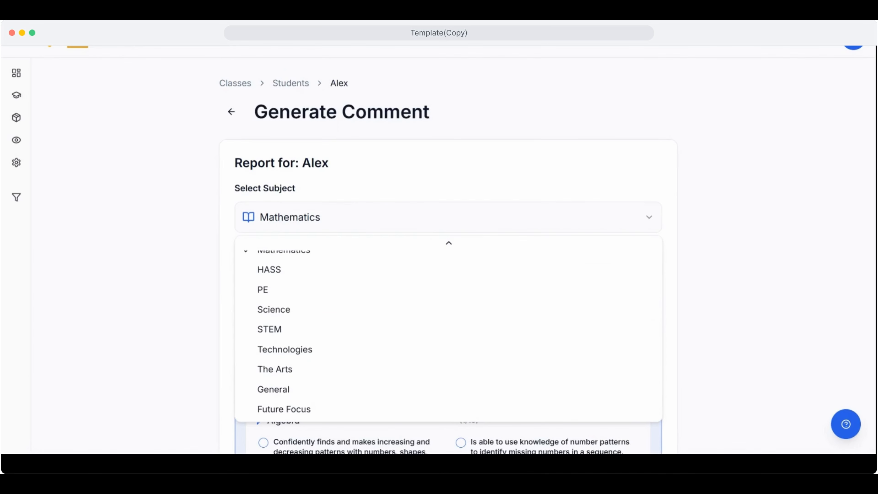
{"action": "left_click", "coordinate": [276, 394]}
{"action": "left_click", "coordinate": [294, 333]}
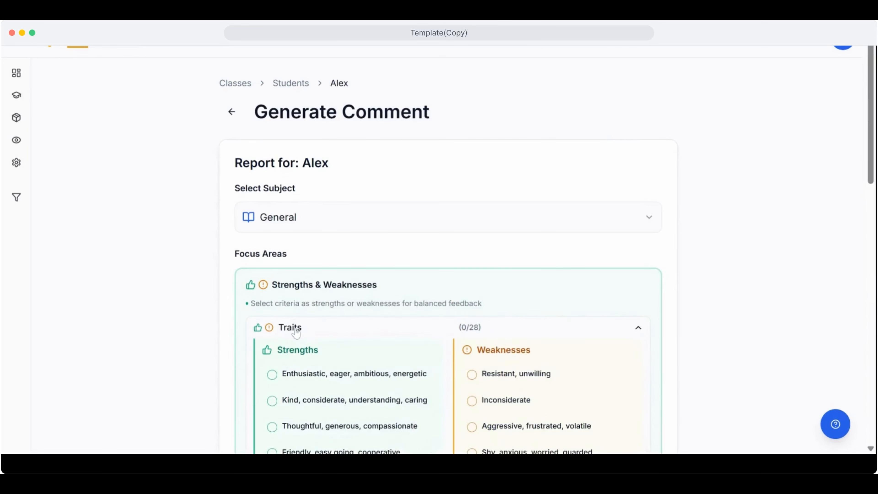
{"action": "scroll", "coordinate": [295, 333], "scroll_direction": "down", "scroll_amount": 5}
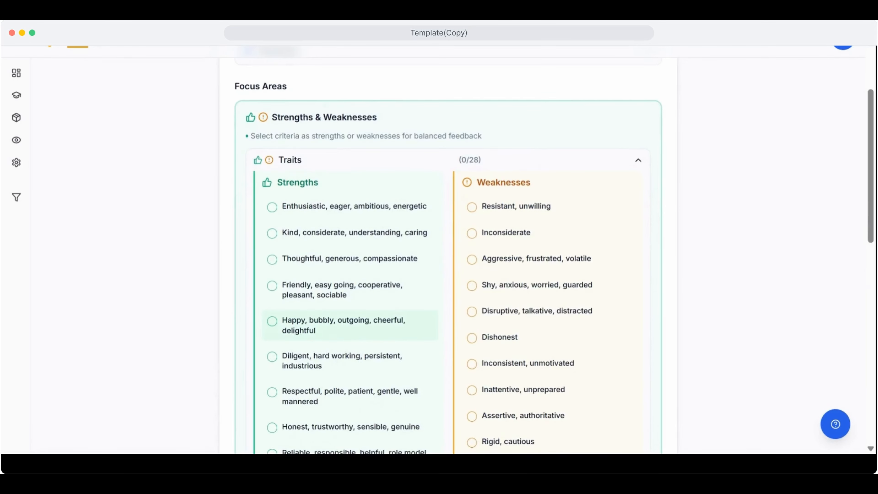
{"action": "left_click", "coordinate": [271, 233]}
Add the additional note "Great at public speaking" and generate the report comment
{"action": "scroll", "coordinate": [272, 238], "scroll_direction": "down", "scroll_amount": 8}
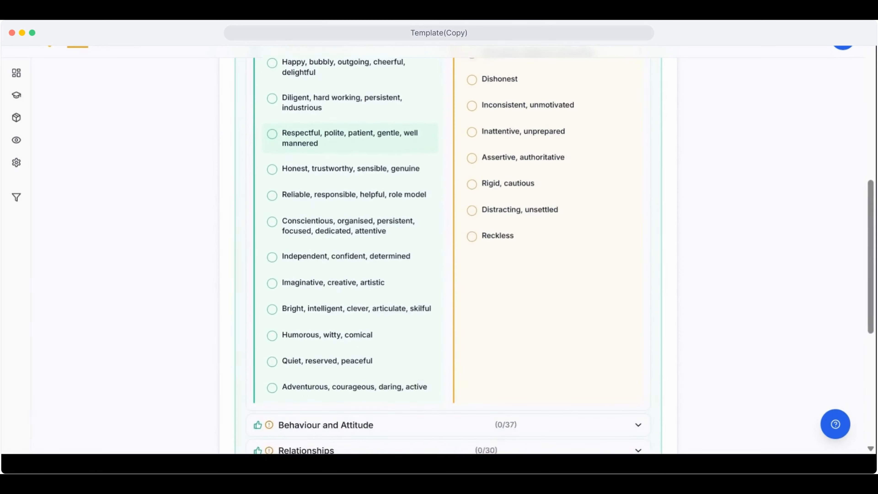
{"action": "scroll", "coordinate": [272, 238], "scroll_direction": "down", "scroll_amount": 7}
{"action": "left_click", "coordinate": [447, 331]}
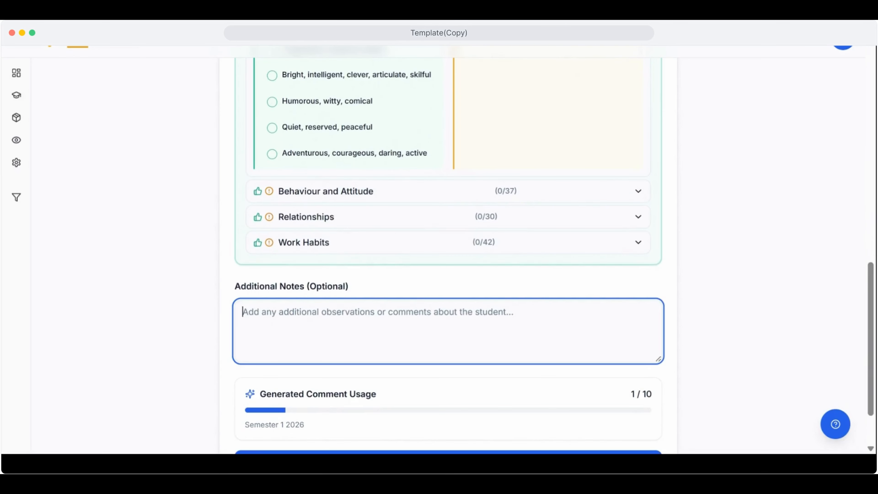
{"action": "type", "text": "Great at publ"}
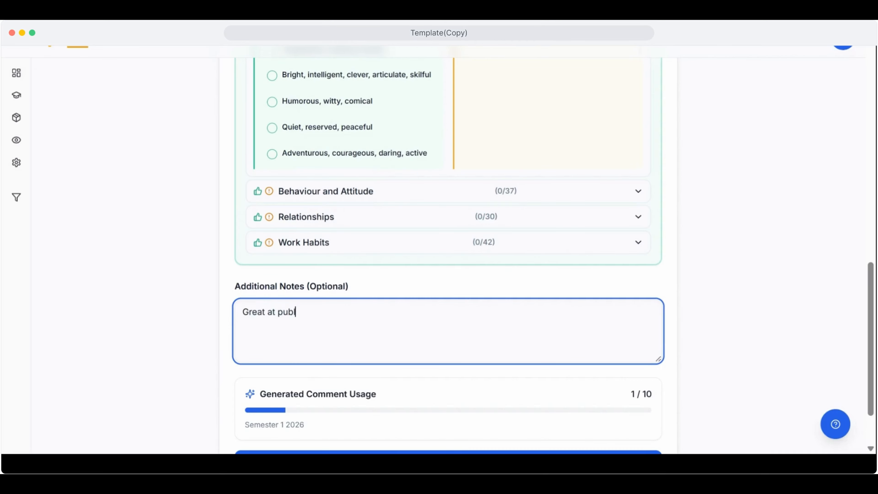
{"action": "type", "text": "ic speaking"}
{"action": "scroll", "coordinate": [448, 249], "scroll_direction": "down", "scroll_amount": 2}
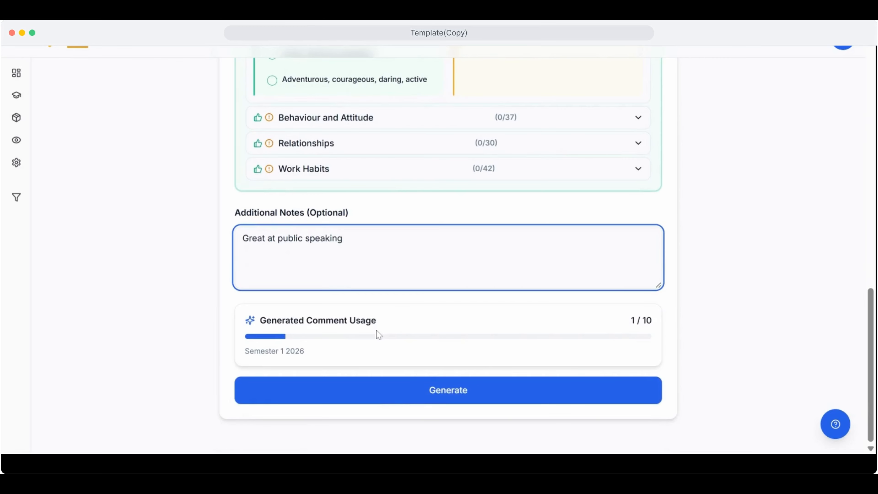
{"action": "left_click", "coordinate": [409, 391]}
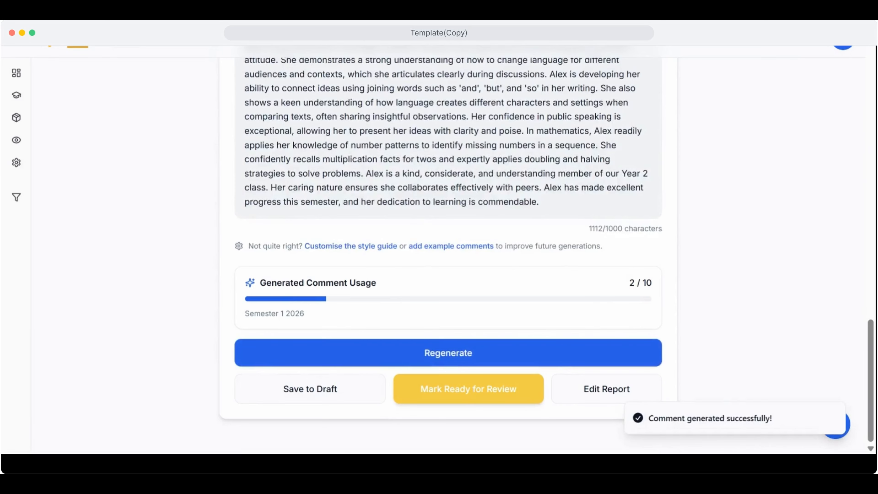
Open the report for editing and have the AI refinement rewrite the quoted sentence about 'and', 'but' and 'so', accepting its suggestion
{"action": "scroll", "coordinate": [448, 249], "scroll_direction": "up", "scroll_amount": 1}
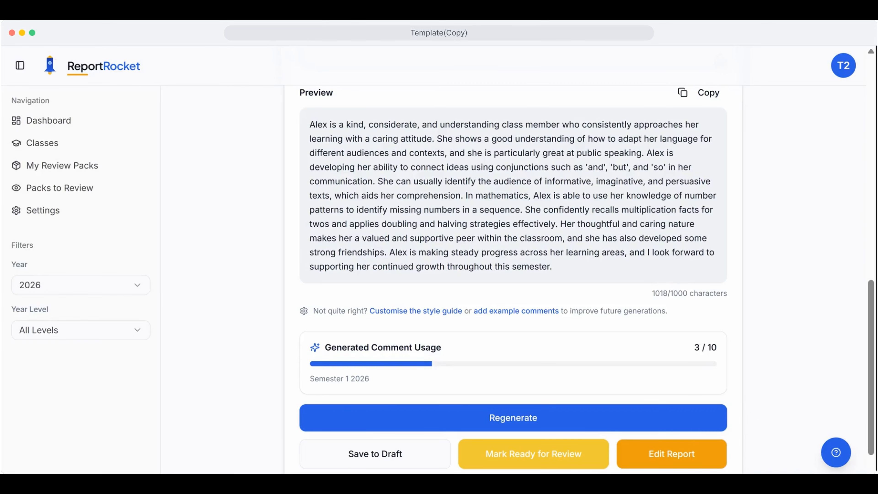
{"action": "left_click", "coordinate": [584, 456]}
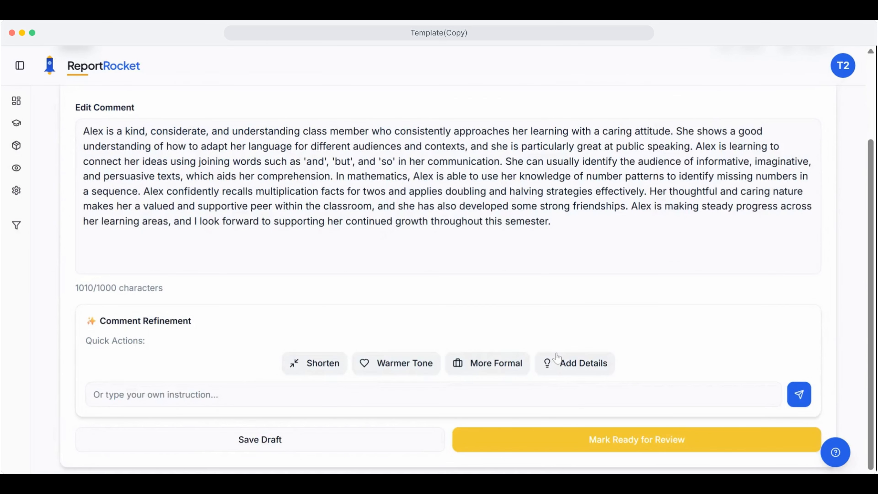
{"action": "left_click_drag", "start_coordinate": [696, 147], "coordinate": [503, 162]}
{"action": "key", "text": "super+c"}
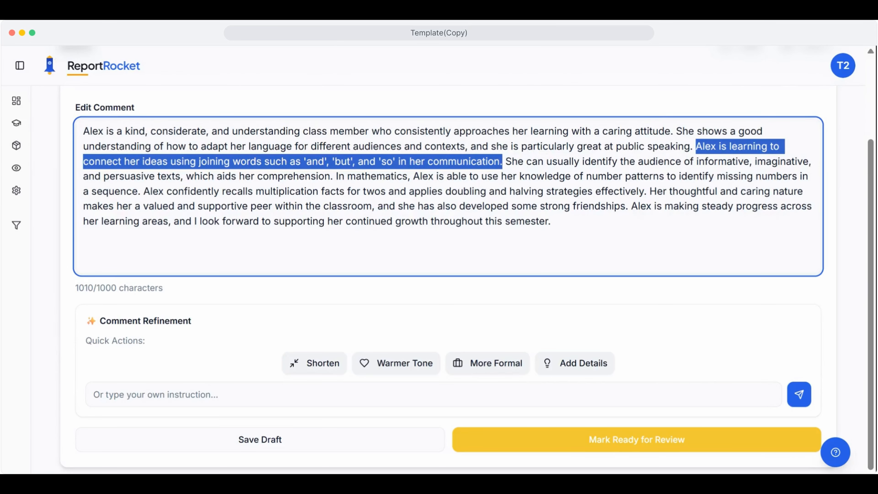
{"action": "left_click", "coordinate": [178, 384]}
{"action": "type", "text": "re"}
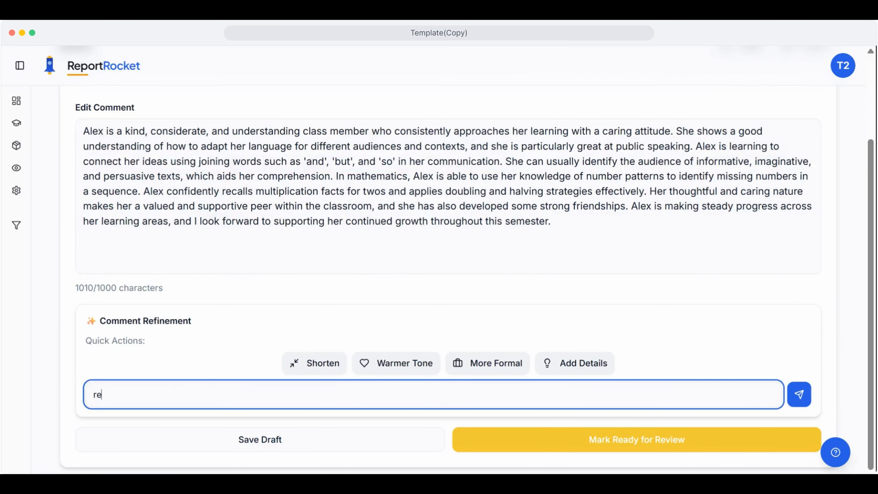
{"action": "type", "text": "write \""}
{"action": "key", "text": "super+v"}
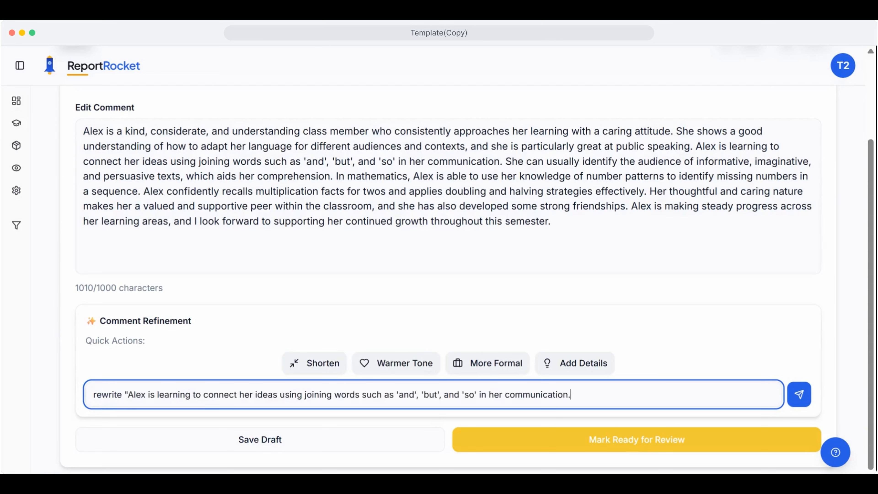
{"action": "type", "text": "\""}
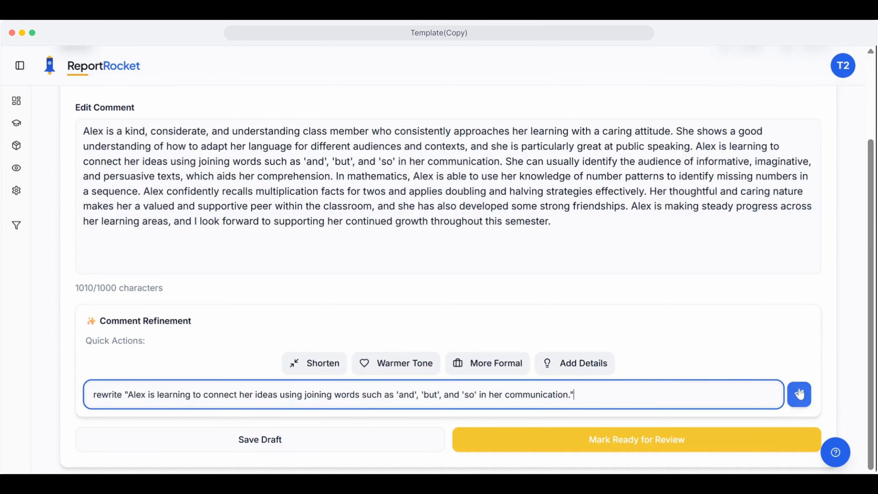
{"action": "left_click", "coordinate": [799, 394]}
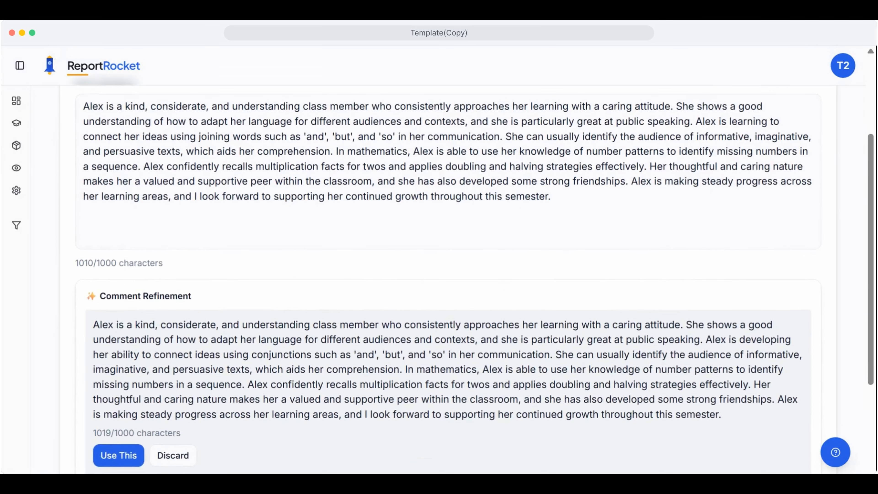
{"action": "left_click", "coordinate": [119, 456]}
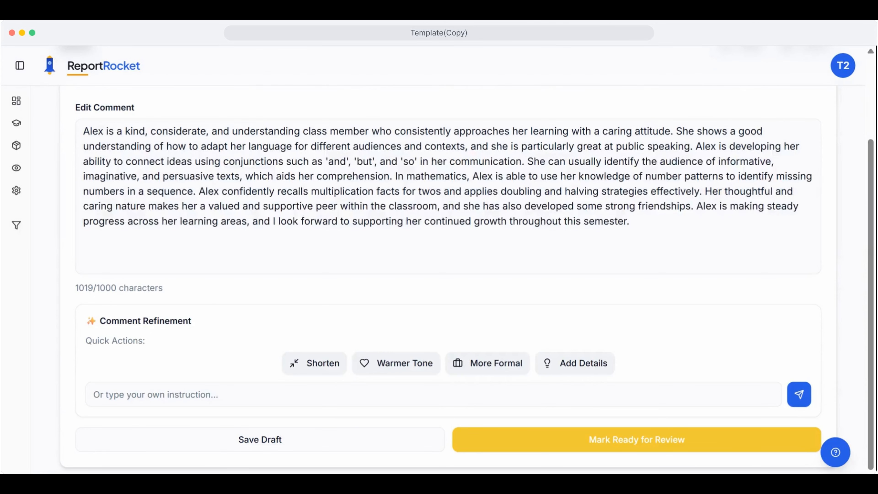
Replace the student's name before "confidently recalls multiplication facts" with "She" and mark the report ready for review
{"action": "left_click_drag", "start_coordinate": [219, 191], "coordinate": [199, 191]}
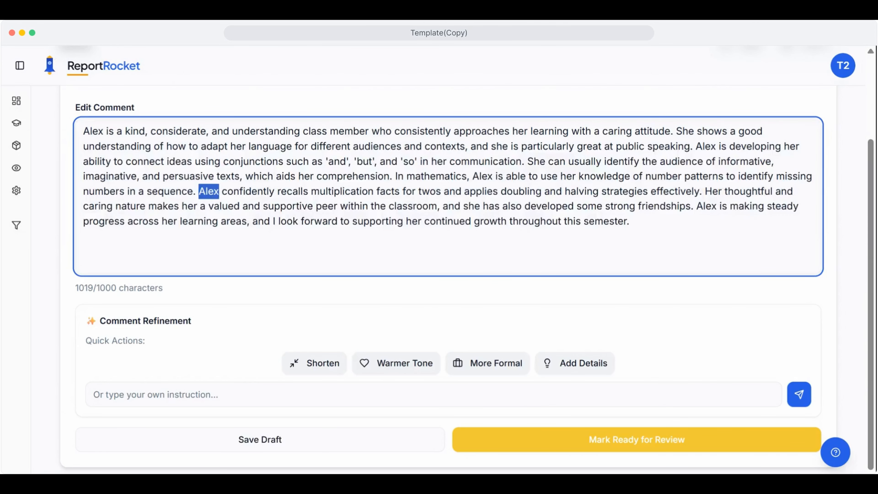
{"action": "type", "text": "She"}
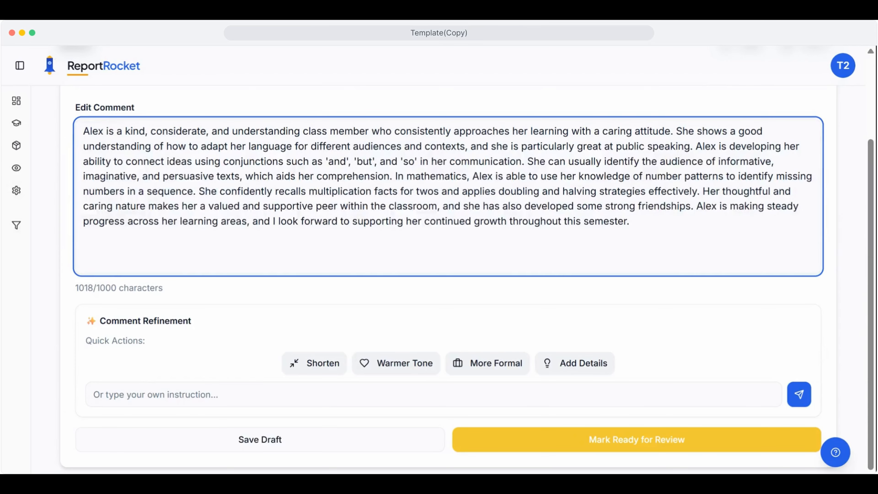
{"action": "left_click", "coordinate": [630, 222]}
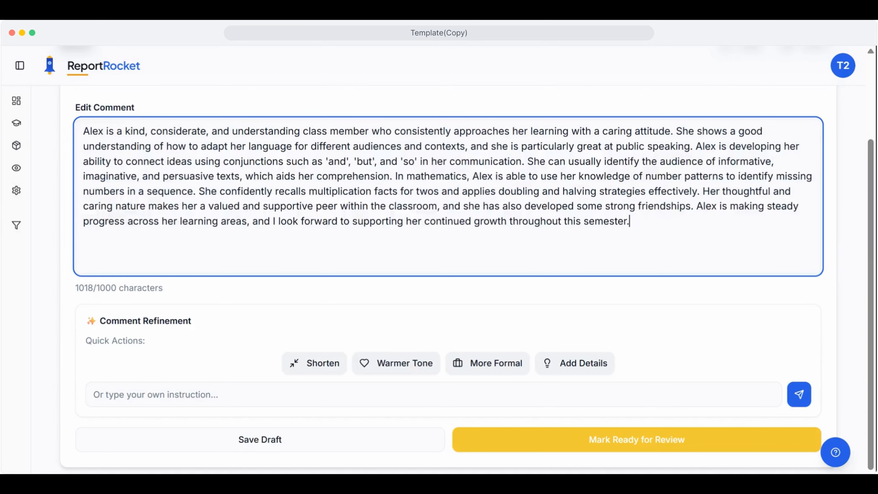
{"action": "left_click", "coordinate": [604, 447]}
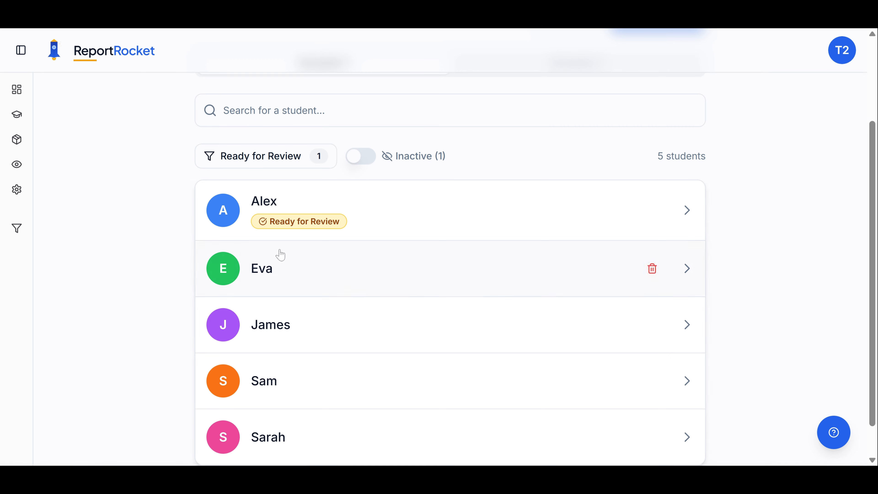
Open the Year 2 style guide in the settings and read through its complete content to the end
{"action": "left_click", "coordinate": [17, 189]}
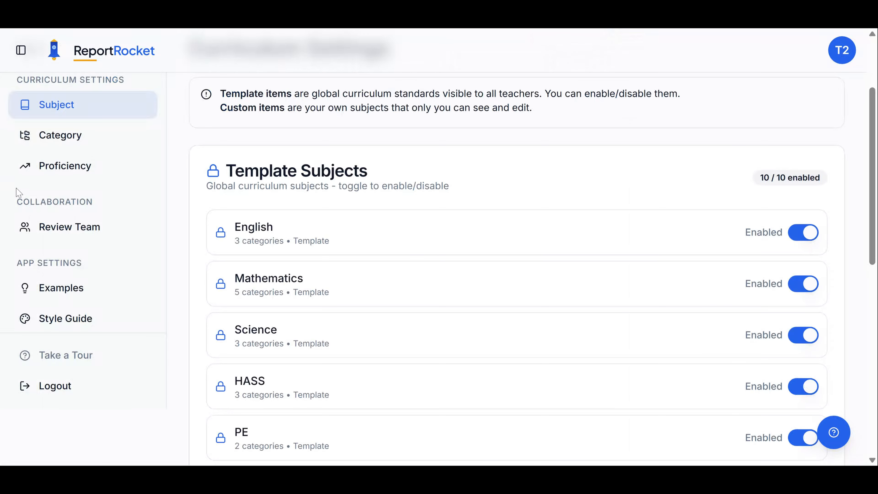
{"action": "left_click", "coordinate": [58, 320]}
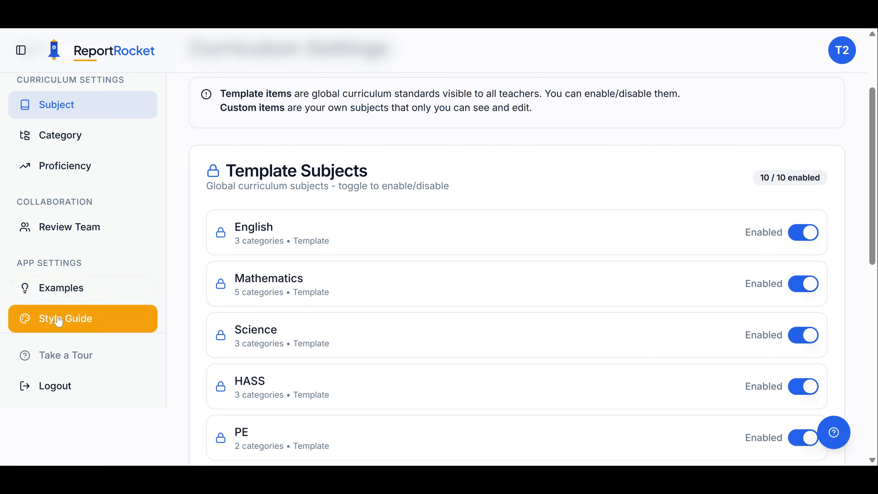
{"action": "scroll", "coordinate": [534, 283], "scroll_direction": "down", "scroll_amount": 6}
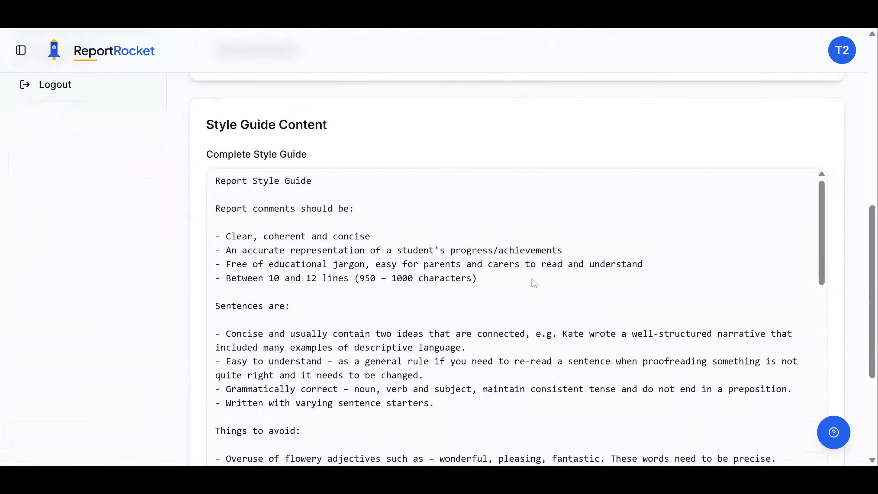
{"action": "scroll", "coordinate": [535, 283], "scroll_direction": "down", "scroll_amount": 3}
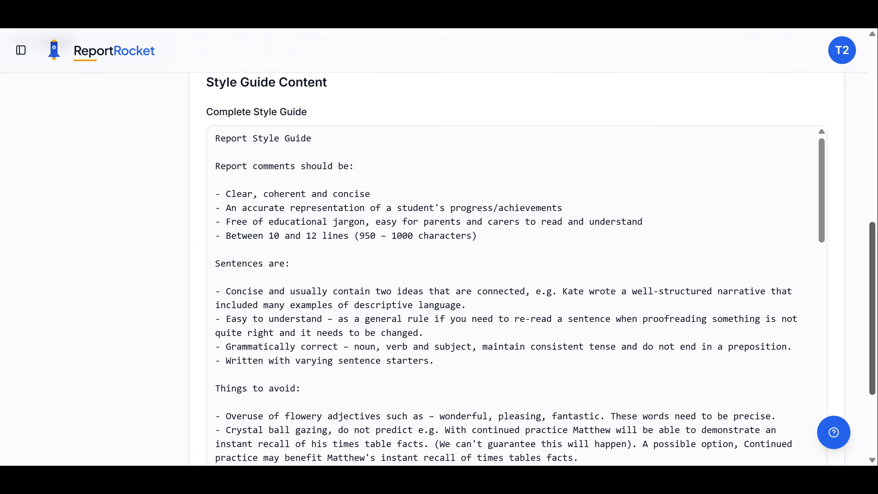
{"action": "left_click_drag", "start_coordinate": [823, 171], "coordinate": [832, 465]}
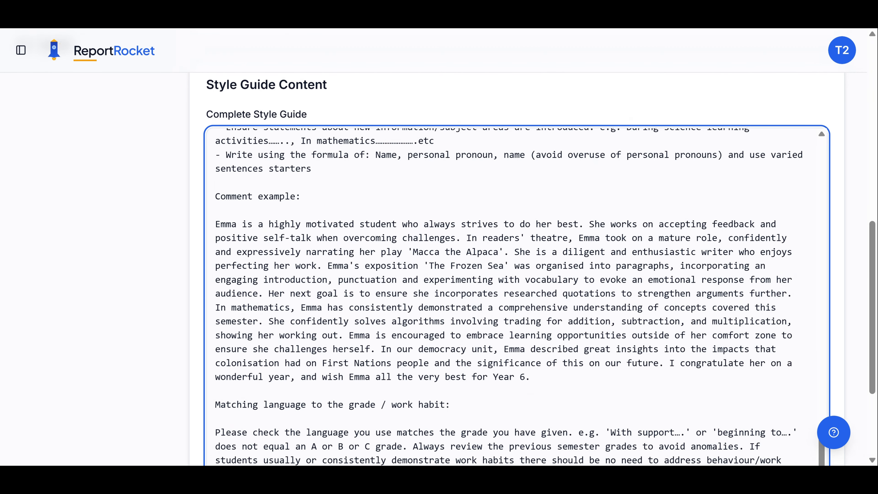
{"action": "scroll", "coordinate": [515, 242], "scroll_direction": "down", "scroll_amount": 4}
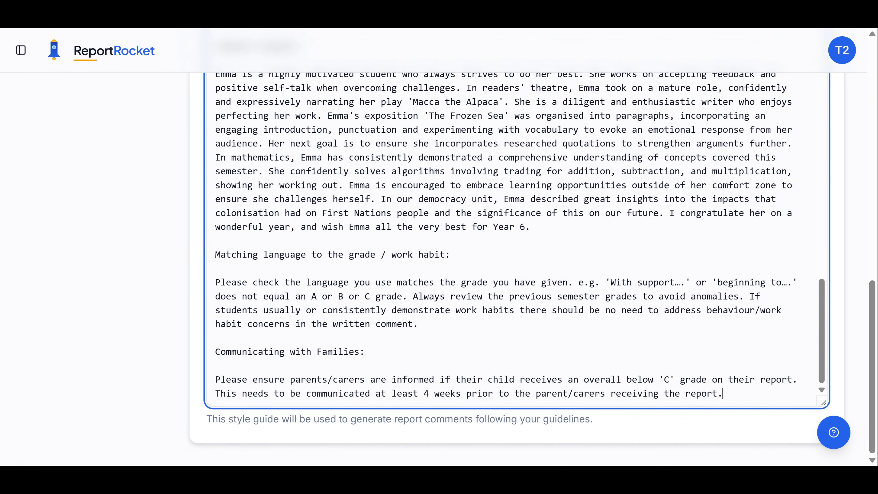
Delete the "Communicating with Families" heading and its paragraph from the end of the style guide content
{"action": "left_click_drag", "start_coordinate": [723, 394], "coordinate": [115, 379]}
{"action": "key", "text": "BackSpace"}
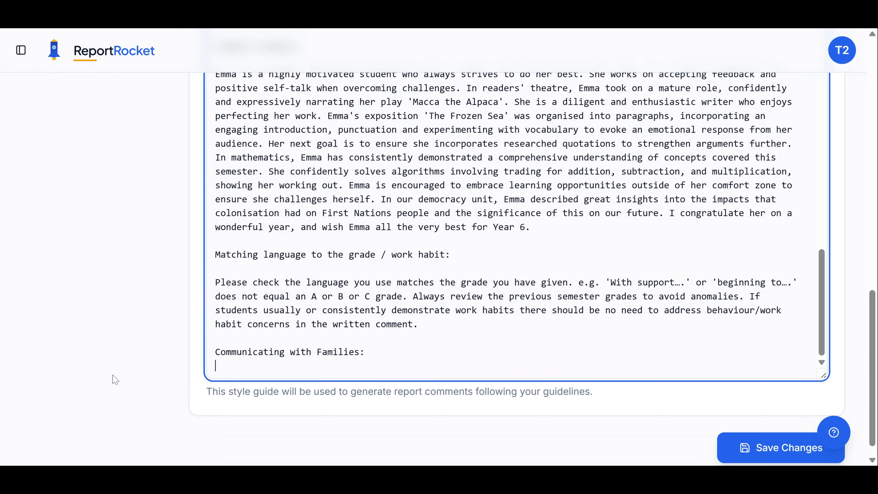
{"action": "key", "text": "BackSpace"}
{"action": "key", "text": "BackSpace"}
{"action": "key", "text": "BackSpace"}
{"action": "key", "text": "BackSpace"}
{"action": "key", "text": "BackSpace"}
{"action": "key", "text": "BackSpace"}
{"action": "key", "text": "BackSpace"}
{"action": "key", "text": "BackSpace"}
{"action": "key", "text": "BackSpace"}
{"action": "key", "text": "BackSpace"}
{"action": "key", "text": "BackSpace"}
{"action": "key", "text": "BackSpace"}
{"action": "key", "text": "BackSpace"}
{"action": "key", "text": "BackSpace"}
{"action": "key", "text": "BackSpace"}
{"action": "key", "text": "BackSpace"}
{"action": "key", "text": "BackSpace"}
{"action": "key", "text": "BackSpace"}
{"action": "key", "text": "BackSpace"}
{"action": "key", "text": "BackSpace"}
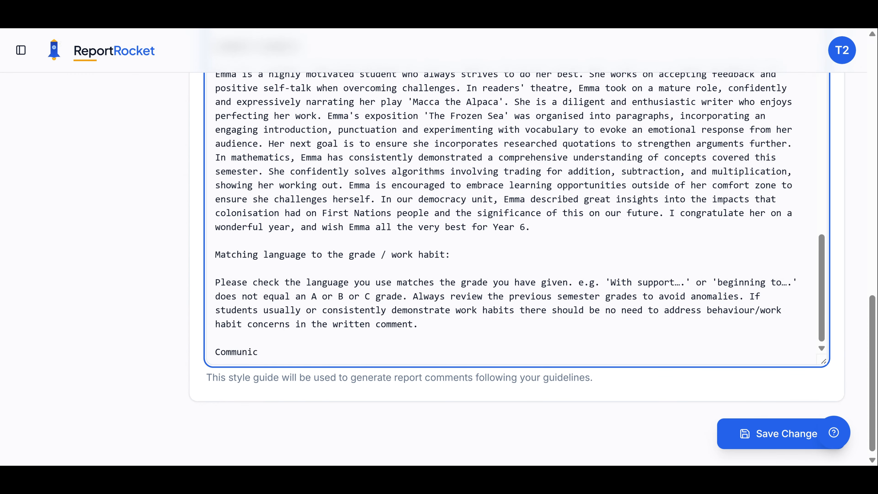
{"action": "key", "text": "BackSpace"}
{"action": "key", "text": "BackSpace"}
{"action": "key", "text": "BackSpace"}
{"action": "key", "text": "BackSpace"}
{"action": "key", "text": "BackSpace"}
{"action": "key", "text": "BackSpace"}
{"action": "key", "text": "BackSpace"}
{"action": "key", "text": "BackSpace"}
{"action": "key", "text": "BackSpace"}
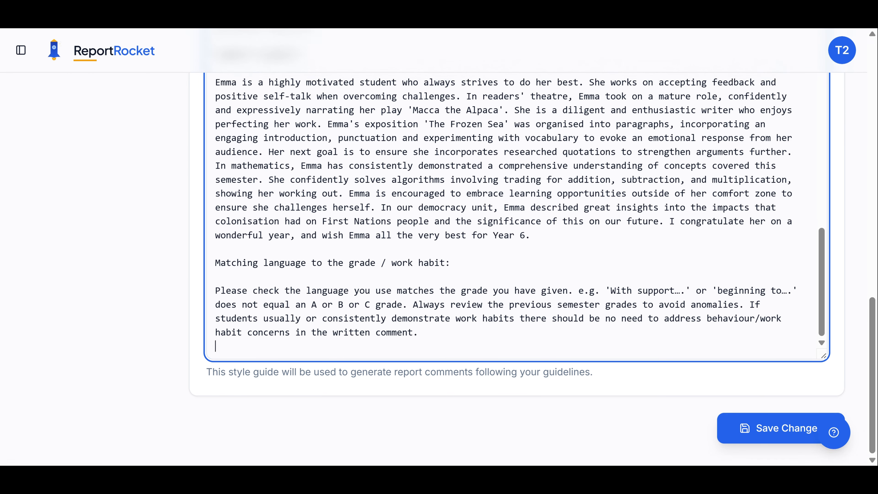
Save the style guide changes, and revert the Year 2 style guide to its original template
{"action": "left_click_drag", "start_coordinate": [875, 335], "coordinate": [875, 112]}
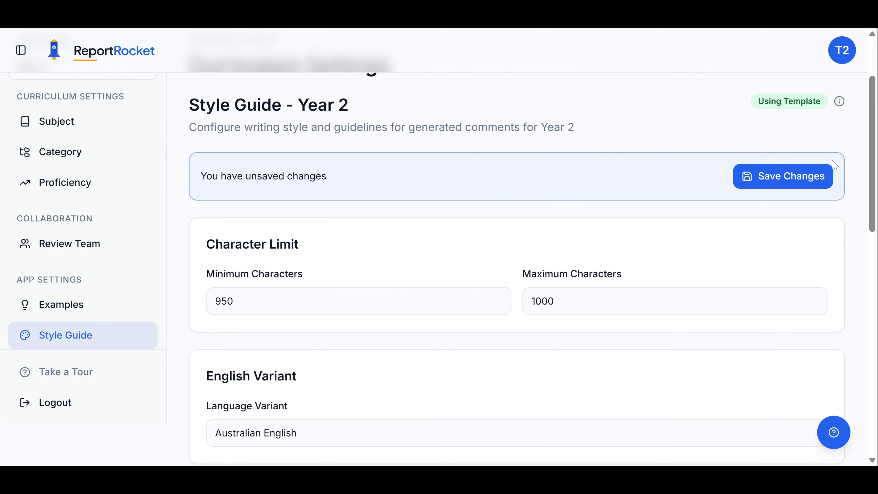
{"action": "left_click", "coordinate": [793, 179]}
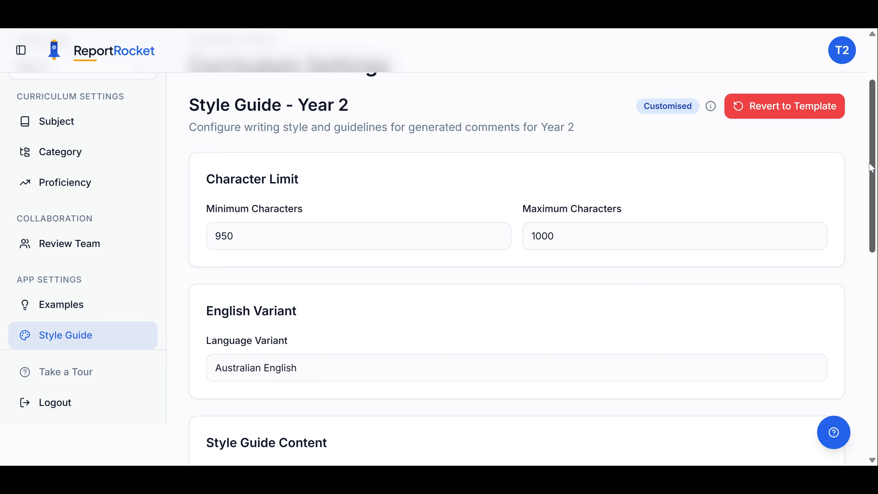
{"action": "left_click", "coordinate": [786, 108]}
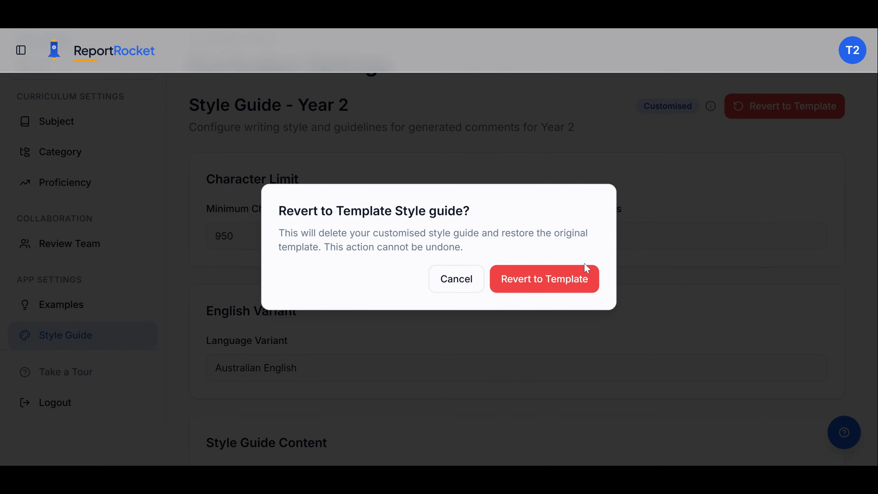
{"action": "left_click", "coordinate": [533, 281]}
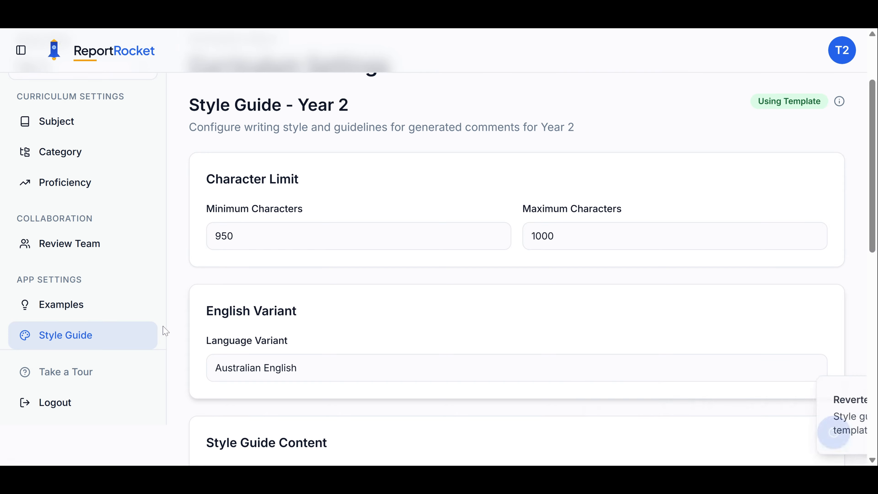
View the Year 2 example comments, review Example 1's wording, and check the available year levels, keeping Year 2
{"action": "left_click", "coordinate": [90, 339]}
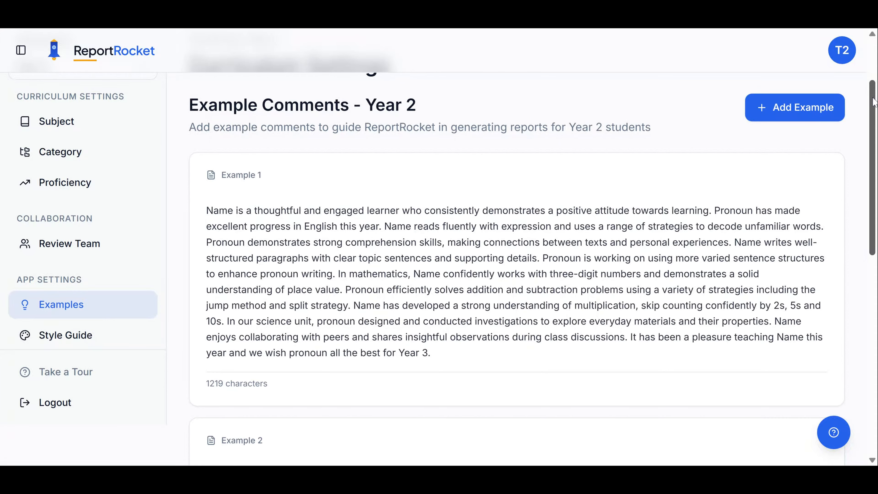
{"action": "left_click_drag", "start_coordinate": [872, 103], "coordinate": [875, 43]}
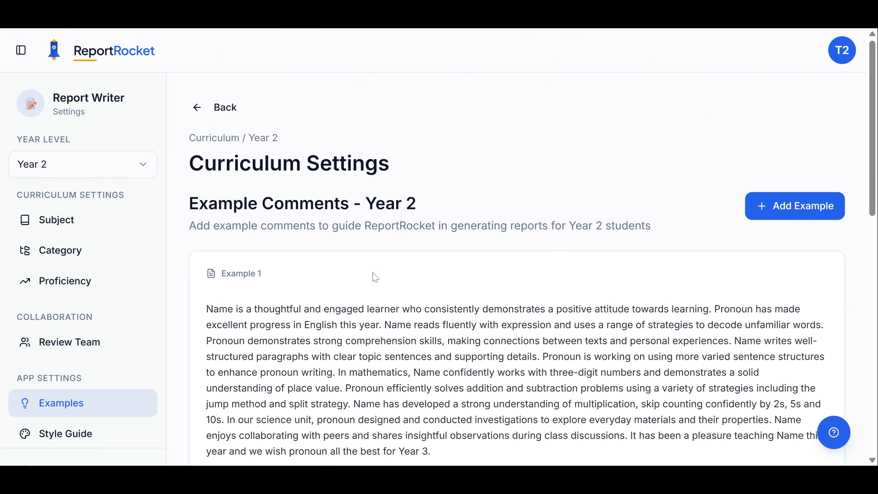
{"action": "left_click_drag", "start_coordinate": [252, 309], "coordinate": [280, 309]}
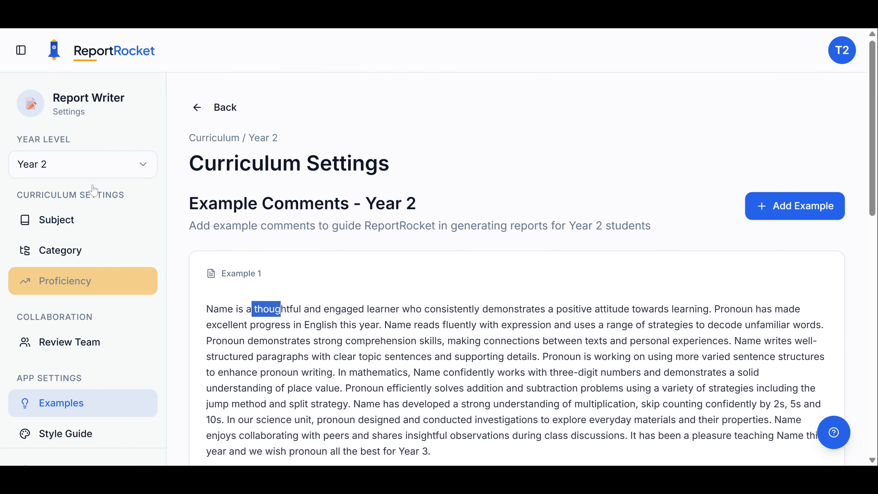
{"action": "left_click", "coordinate": [140, 169]}
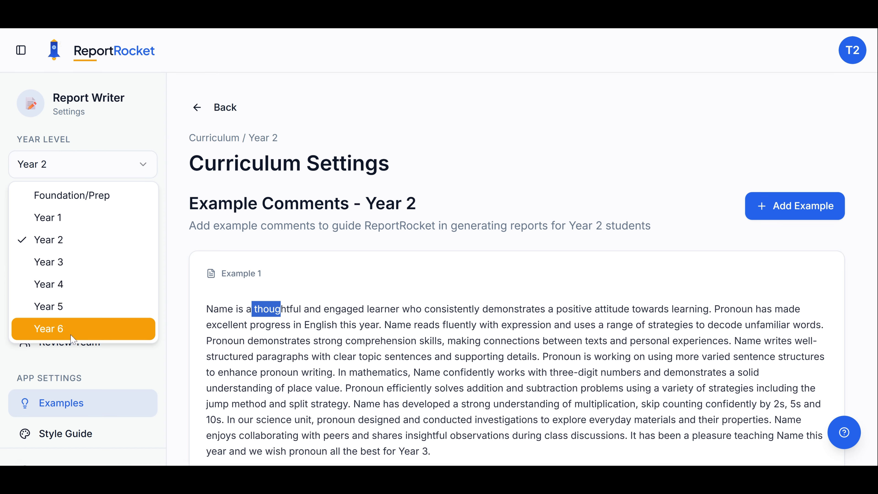
{"action": "key", "text": "Escape"}
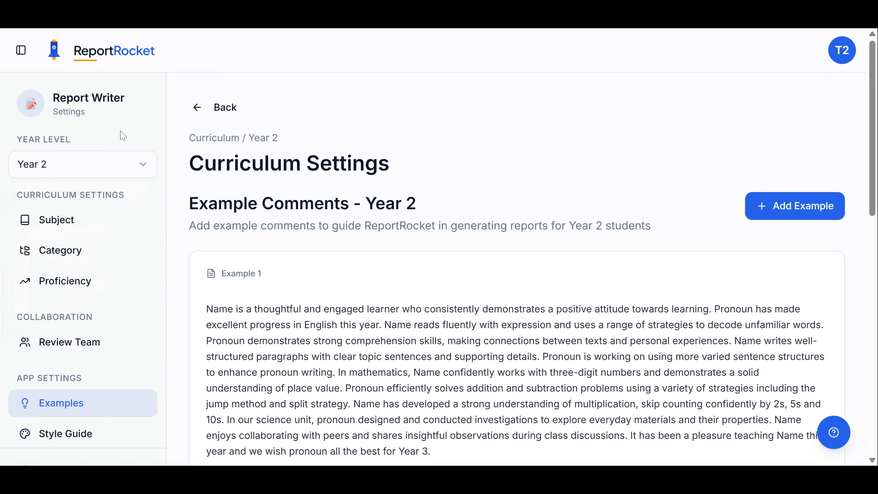